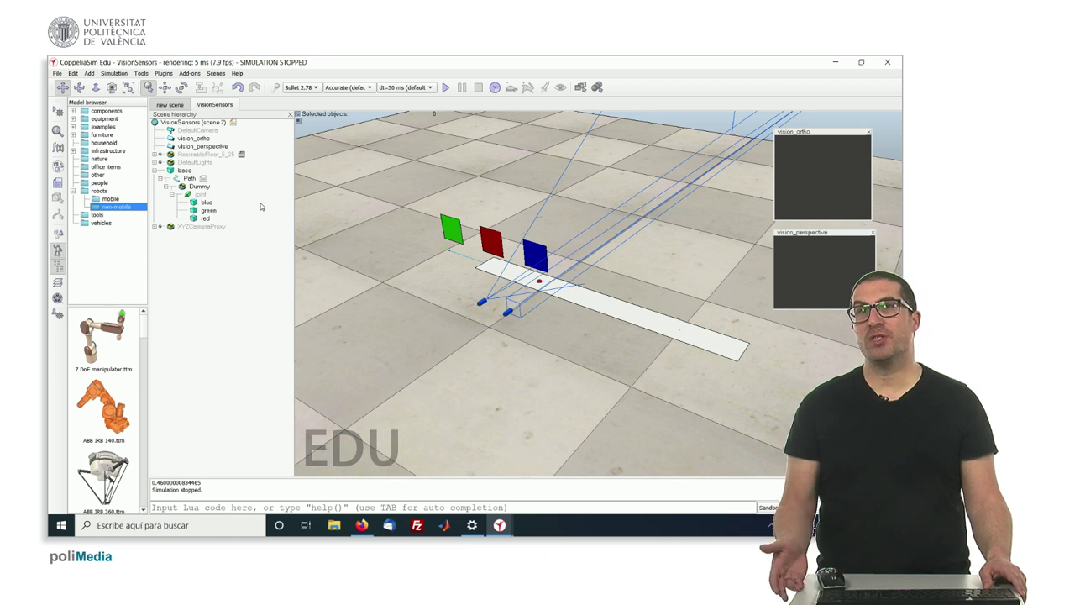
- Orbit to a near-horizontal view of the coloured planes while selecting each vision sensor
{"action": "left_click", "coordinate": [89, 74]}
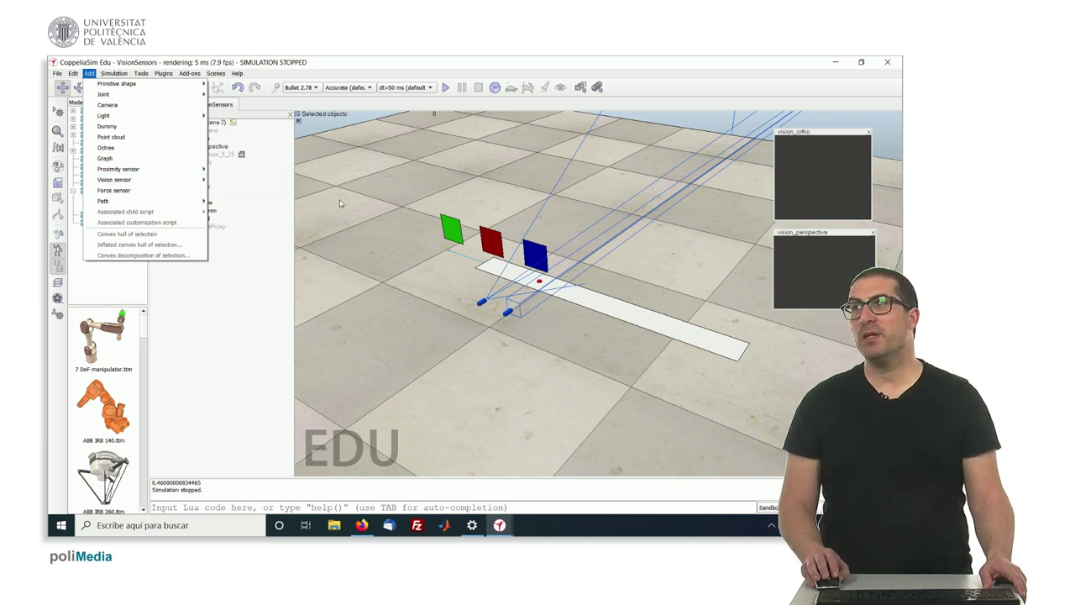
{"action": "left_click", "coordinate": [363, 218]}
{"action": "mouse_move", "coordinate": [363, 218]}
{"action": "left_mouse_down"}
{"action": "mouse_move", "coordinate": [447, 257]}
{"action": "mouse_move", "coordinate": [548, 227]}
{"action": "mouse_move", "coordinate": [532, 202]}
{"action": "left_mouse_up"}
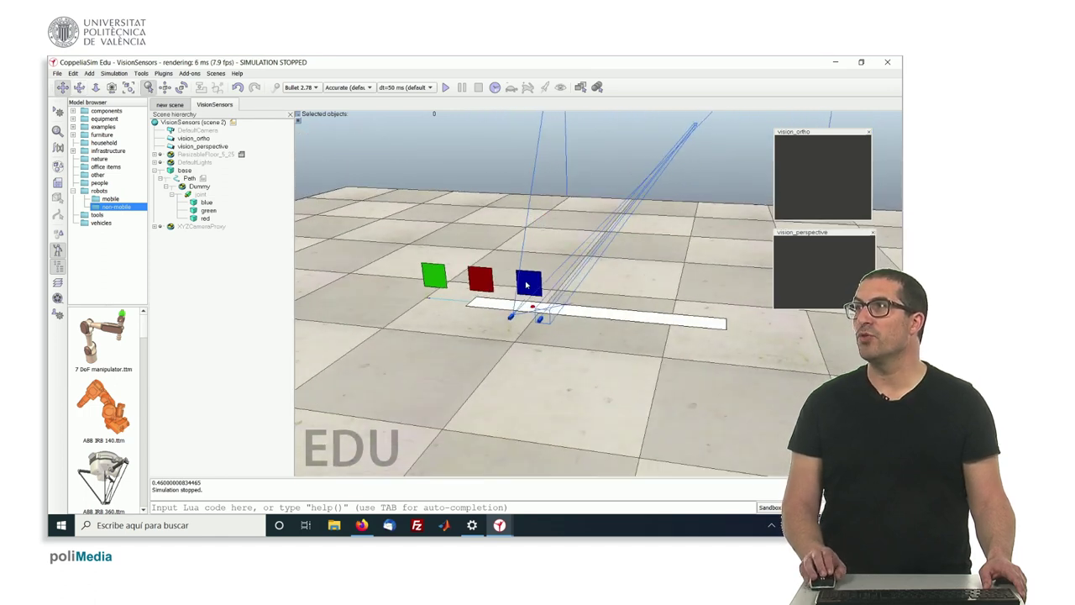
{"action": "mouse_move", "coordinate": [527, 286]}
{"action": "left_mouse_down"}
{"action": "mouse_move", "coordinate": [485, 288]}
{"action": "mouse_move", "coordinate": [499, 332]}
{"action": "left_mouse_up"}
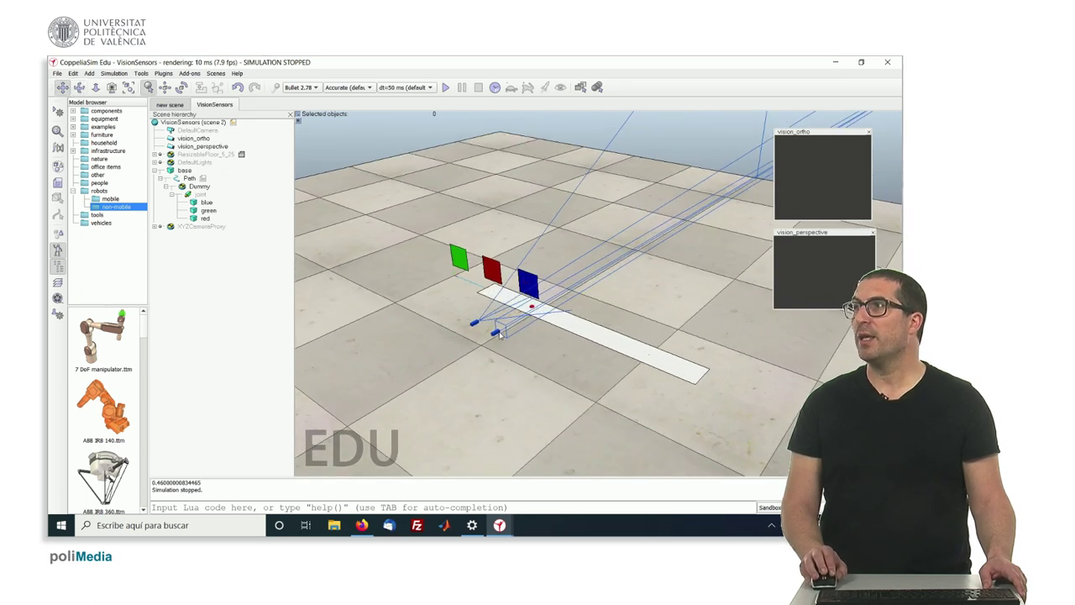
{"action": "left_click", "coordinate": [498, 335]}
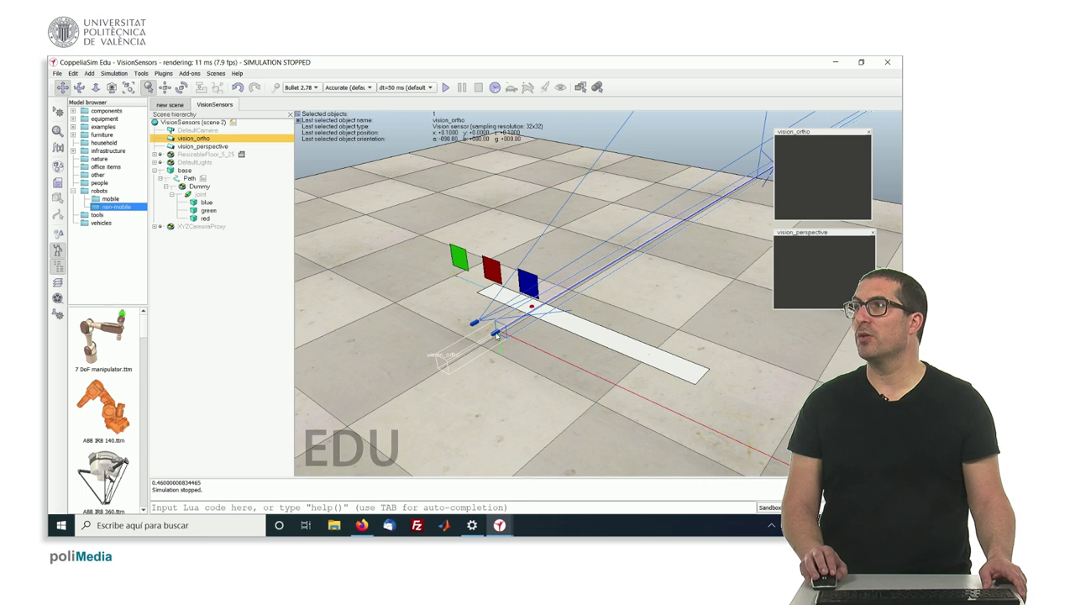
{"action": "mouse_move", "coordinate": [498, 335]}
{"action": "left_mouse_down"}
{"action": "mouse_move", "coordinate": [548, 331]}
{"action": "mouse_move", "coordinate": [553, 319]}
{"action": "mouse_move", "coordinate": [519, 336]}
{"action": "mouse_move", "coordinate": [492, 329]}
{"action": "left_mouse_up"}
{"action": "left_click", "coordinate": [471, 328]}
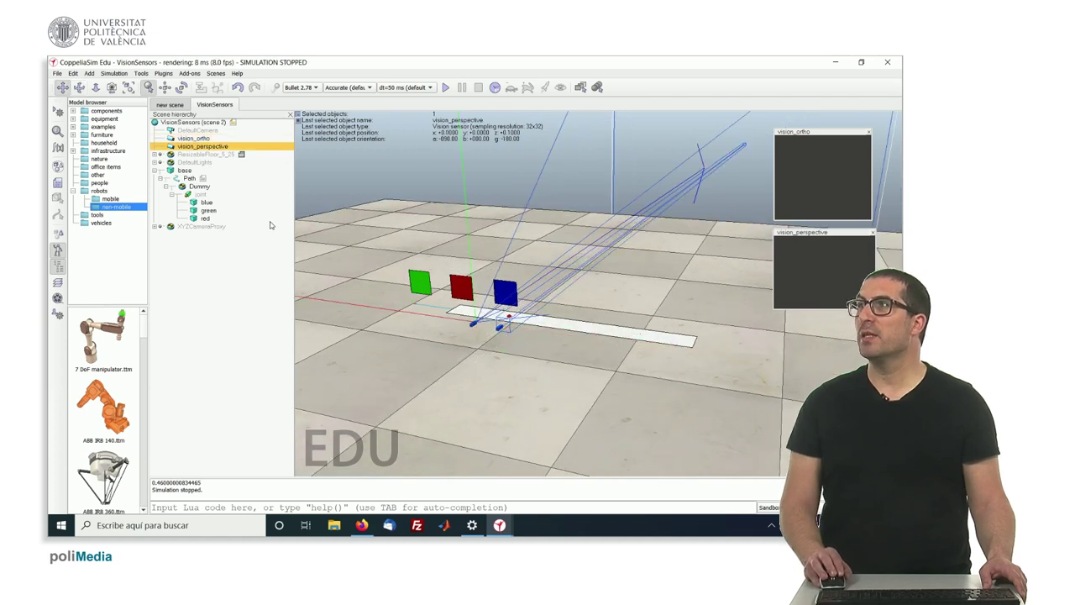
{"action": "mouse_move", "coordinate": [592, 264]}
{"action": "left_mouse_down"}
{"action": "mouse_move", "coordinate": [604, 252]}
{"action": "mouse_move", "coordinate": [594, 294]}
{"action": "mouse_move", "coordinate": [568, 290]}
{"action": "left_mouse_up"}
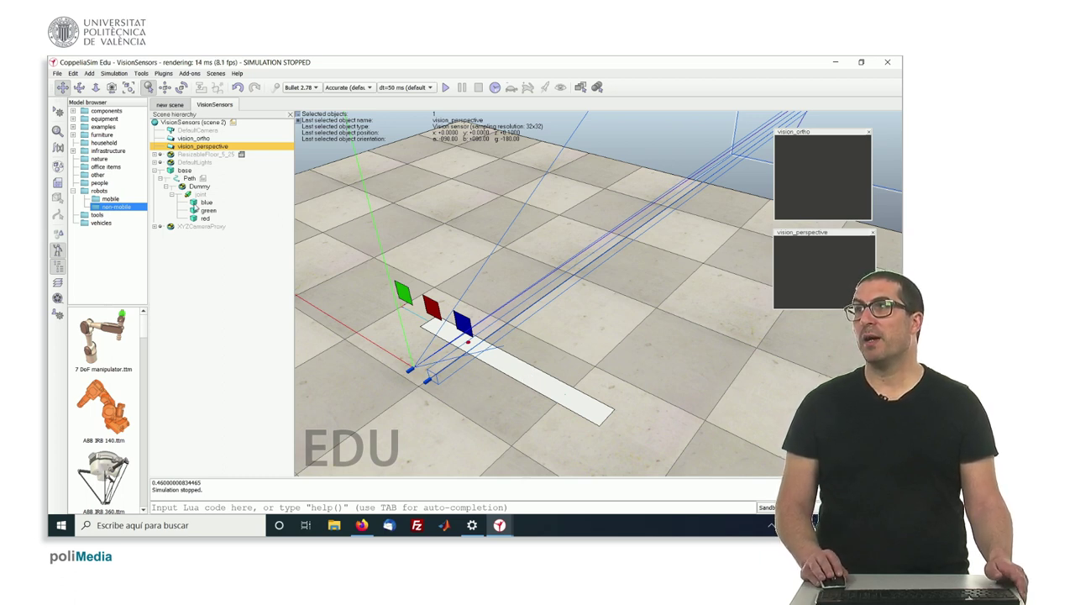
- Inspect the blue plane's general properties, then orbit to a low frontal view of the planes
{"action": "double_click", "coordinate": [193, 203]}
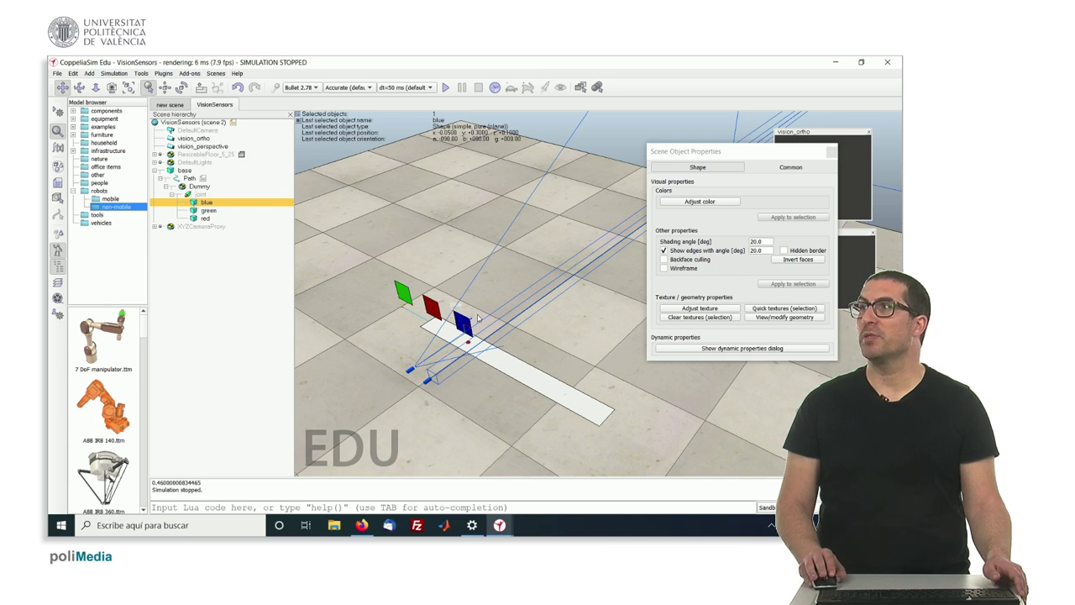
{"action": "left_click", "coordinate": [786, 173]}
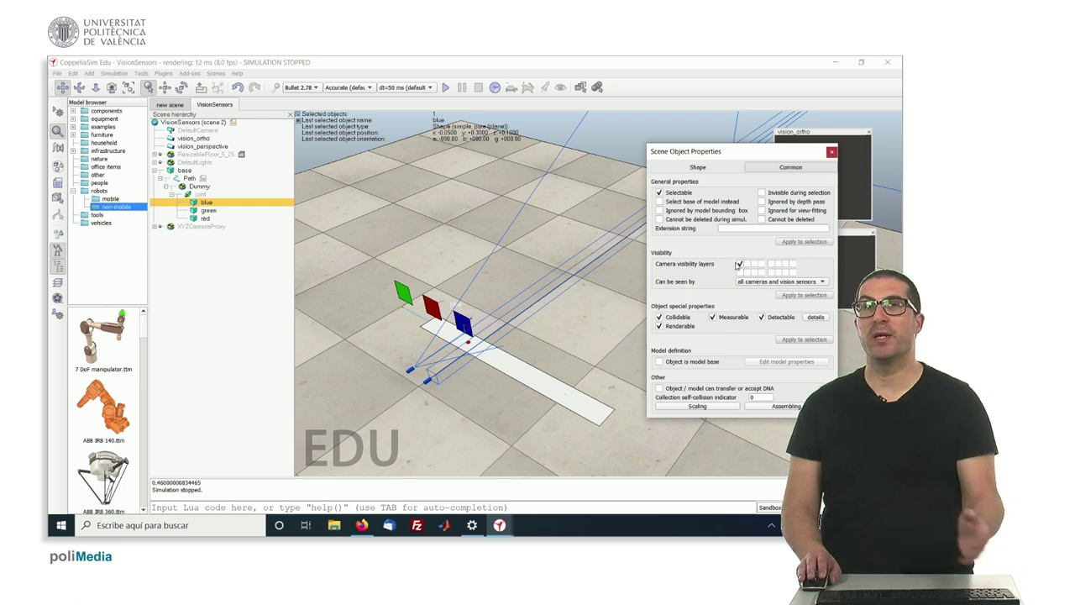
{"action": "left_click", "coordinate": [831, 151]}
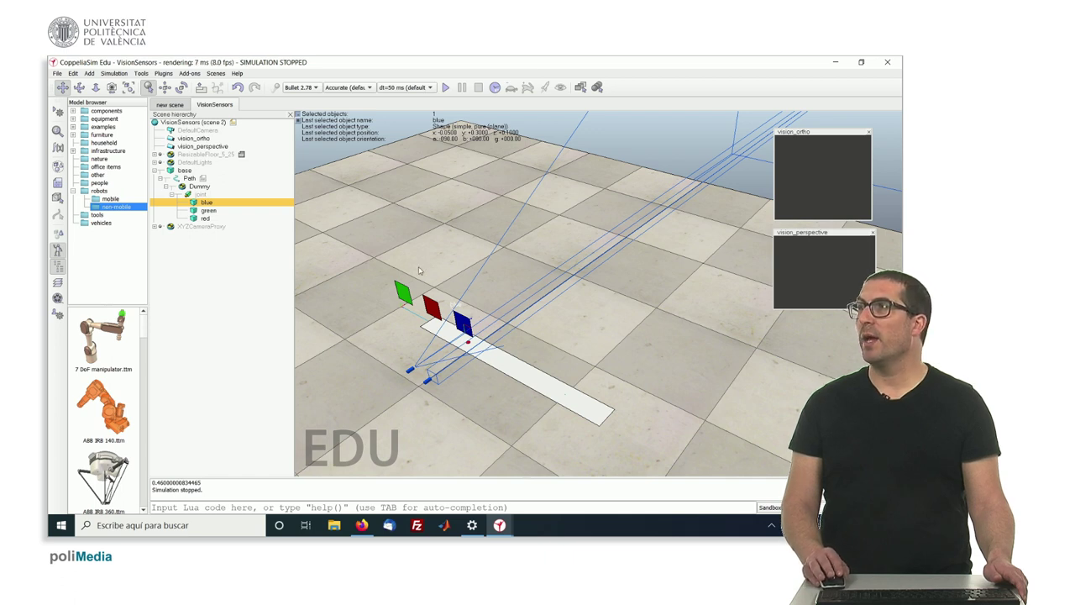
{"action": "mouse_move", "coordinate": [480, 326]}
{"action": "right_mouse_down"}
{"action": "mouse_move", "coordinate": [544, 288]}
{"action": "mouse_move", "coordinate": [571, 301]}
{"action": "right_mouse_up"}
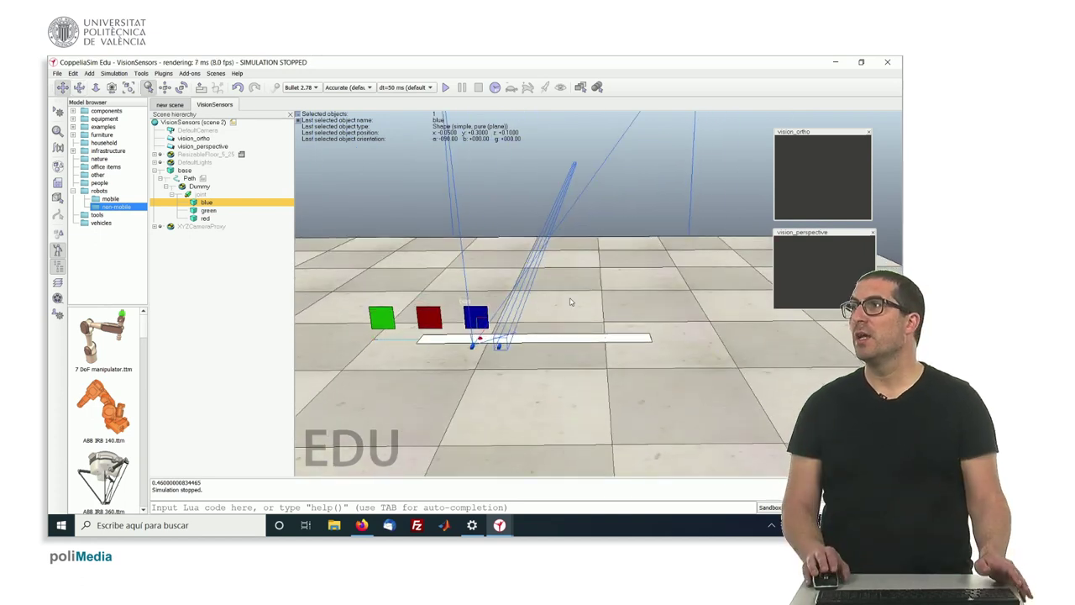
{"action": "mouse_move", "coordinate": [509, 311]}
{"action": "right_mouse_down"}
{"action": "mouse_move", "coordinate": [506, 299]}
{"action": "mouse_move", "coordinate": [504, 313]}
{"action": "mouse_move", "coordinate": [489, 317]}
{"action": "right_mouse_up"}
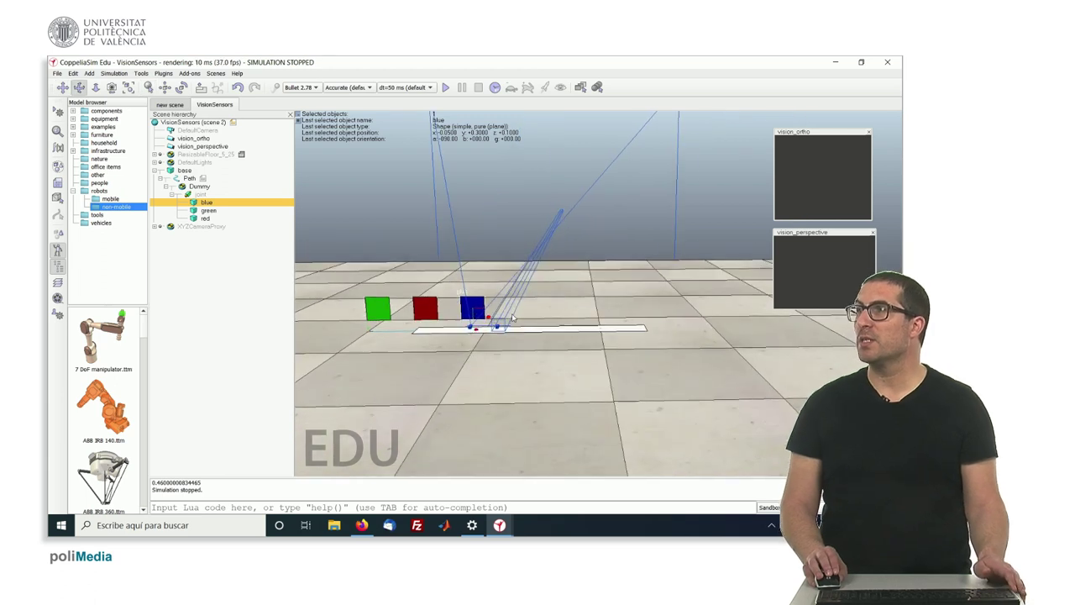
{"action": "mouse_move", "coordinate": [489, 317]}
{"action": "right_mouse_down"}
{"action": "mouse_move", "coordinate": [522, 302]}
{"action": "mouse_move", "coordinate": [485, 321]}
{"action": "right_mouse_up"}
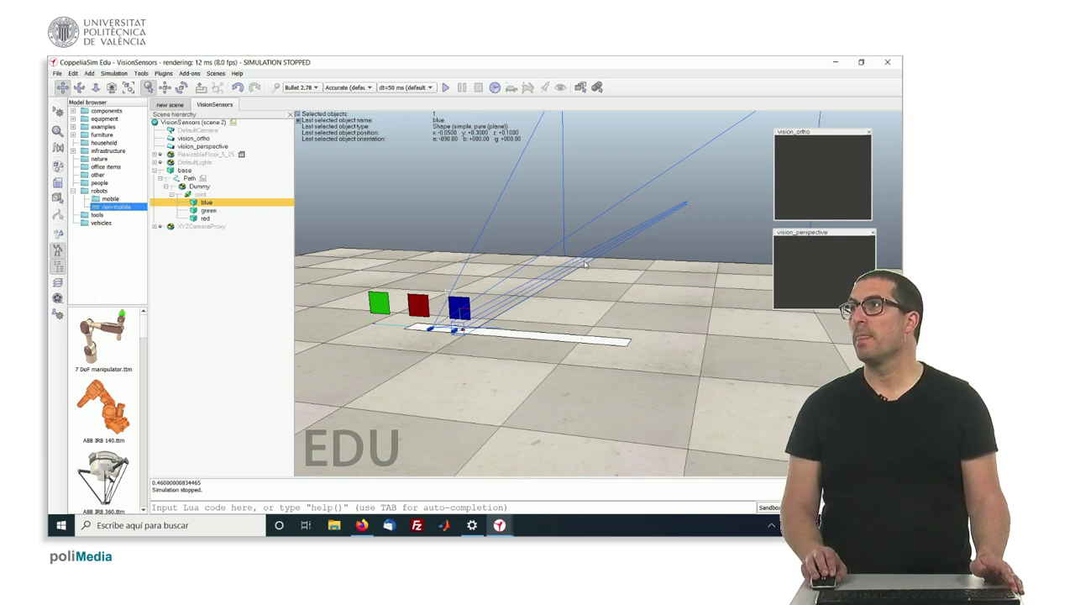
{"action": "left_click_drag", "start_coordinate": [586, 265], "coordinate": [407, 255]}
{"action": "left_click", "coordinate": [305, 225]}
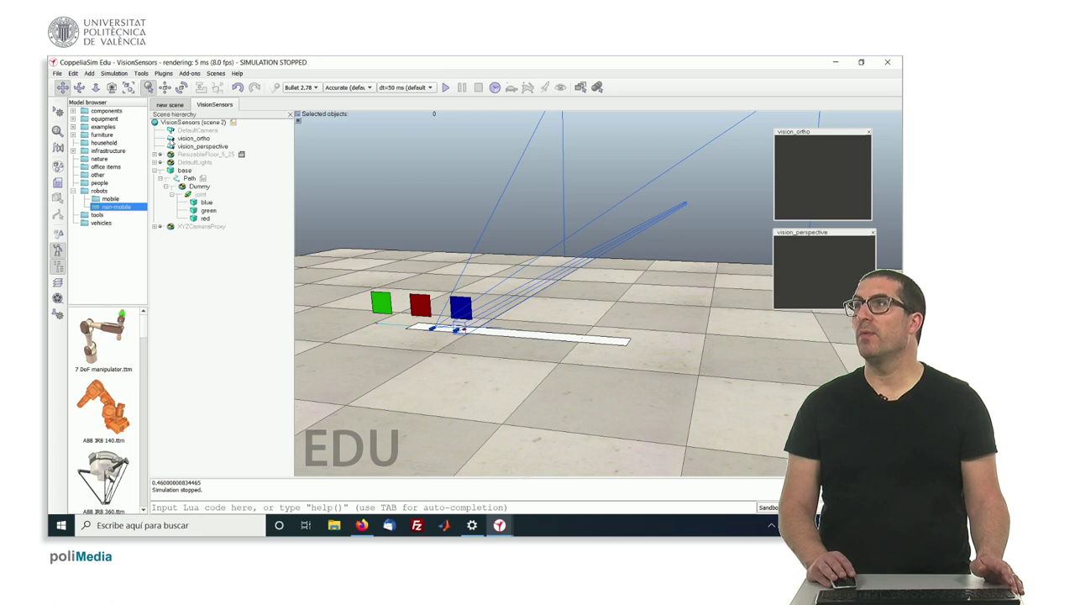
- Set the vision_ortho sensor's orthographic size to 0.05 in its properties
{"action": "left_click", "coordinate": [171, 139]}
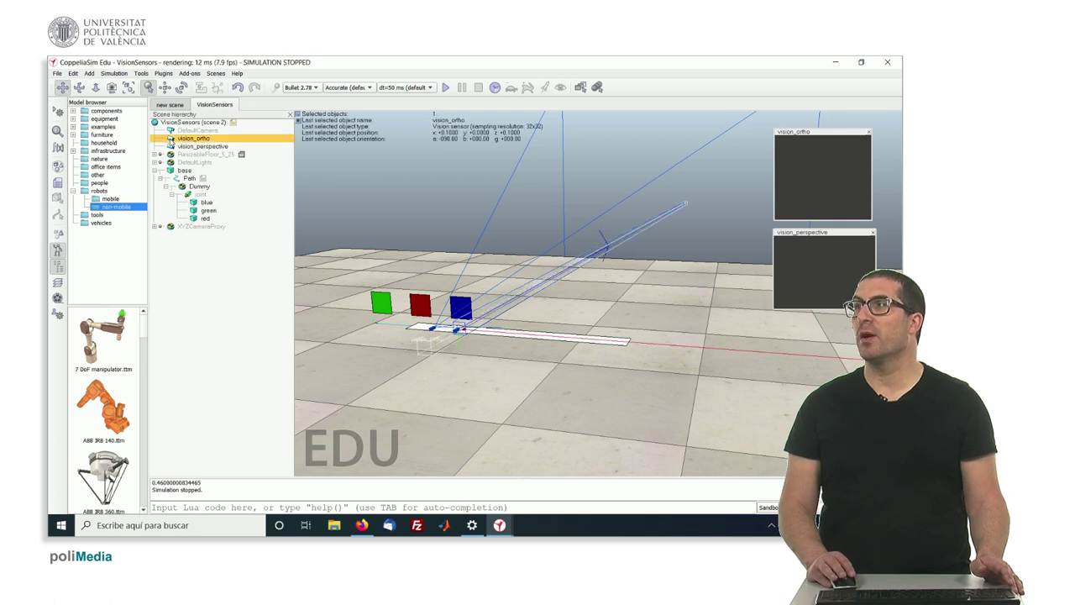
{"action": "double_click", "coordinate": [172, 139]}
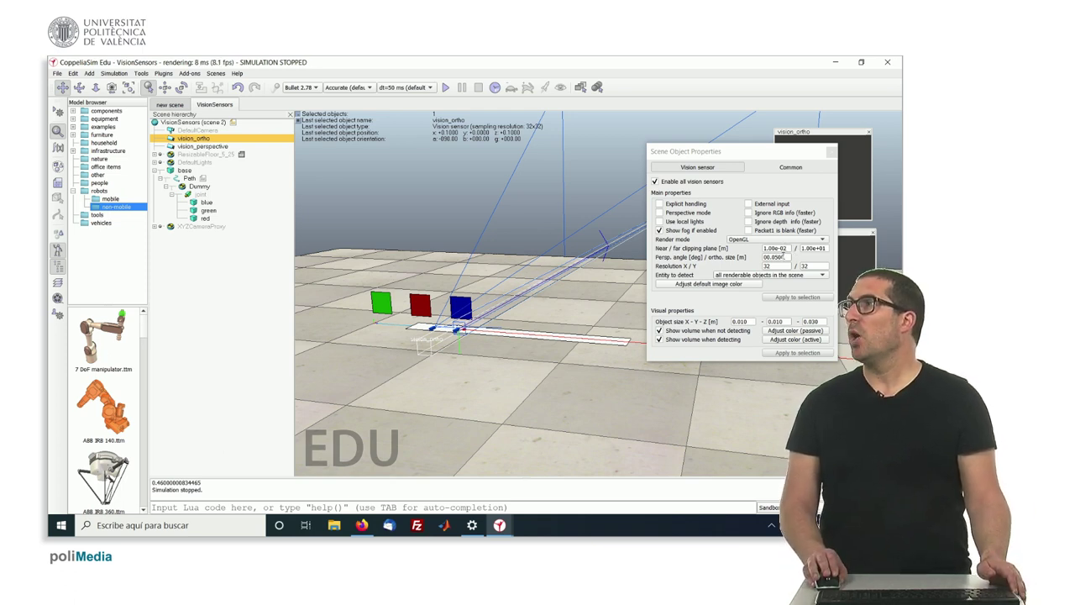
{"action": "left_click", "coordinate": [784, 257]}
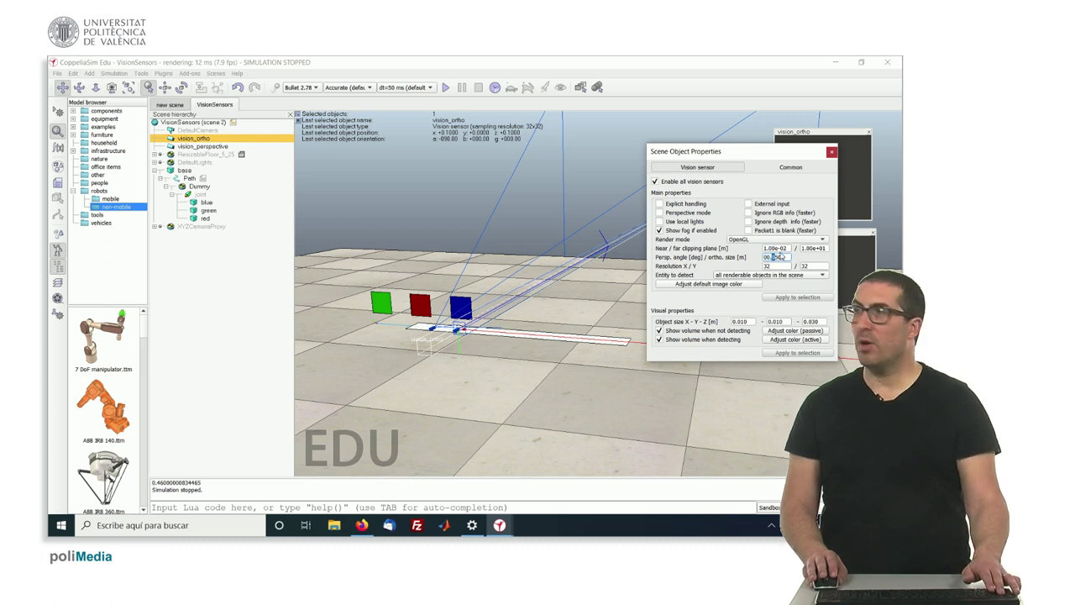
{"action": "type", "text": "15"}
{"action": "key", "text": "Return"}
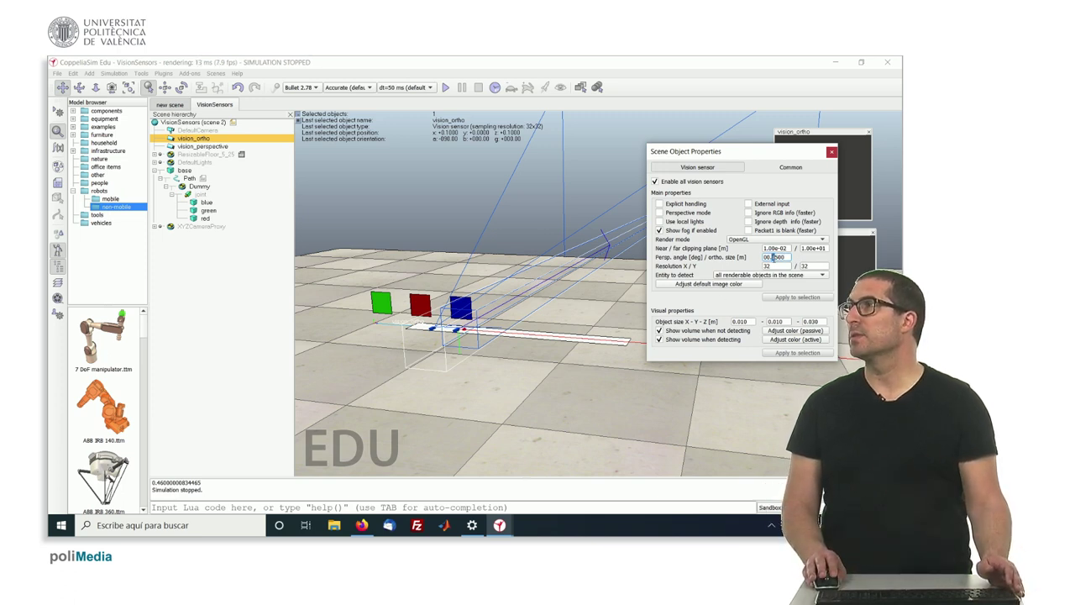
{"action": "type", "text": "0"}
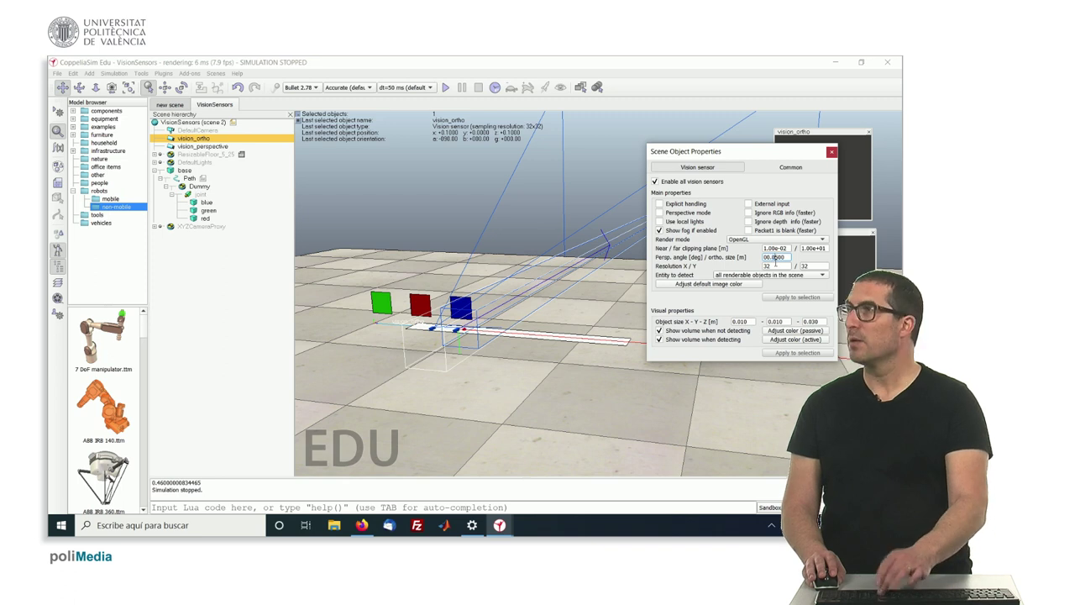
{"action": "key", "text": "Return"}
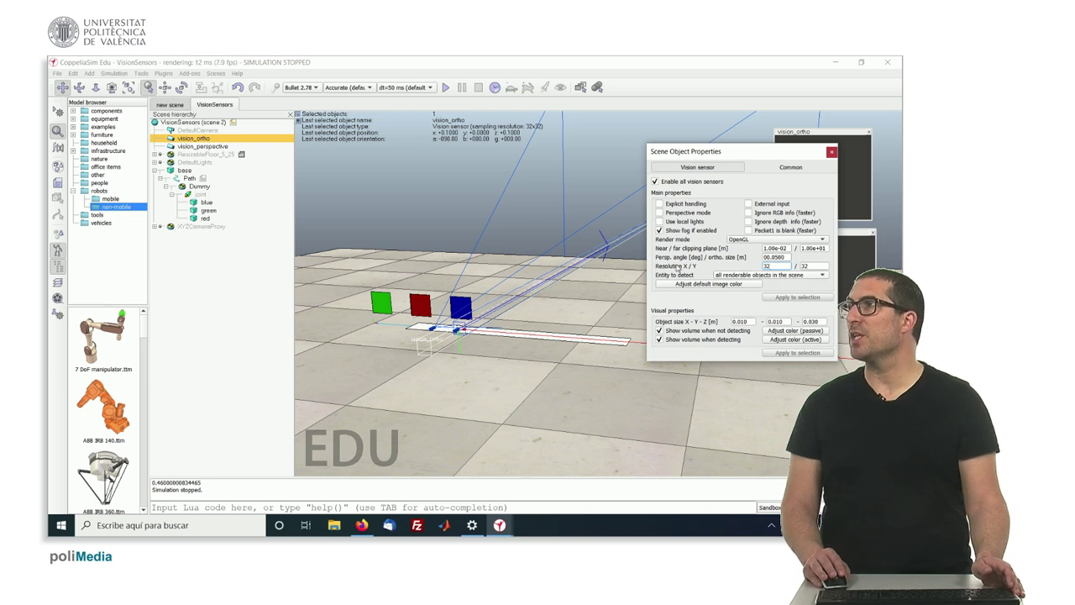
{"action": "left_click", "coordinate": [832, 152]}
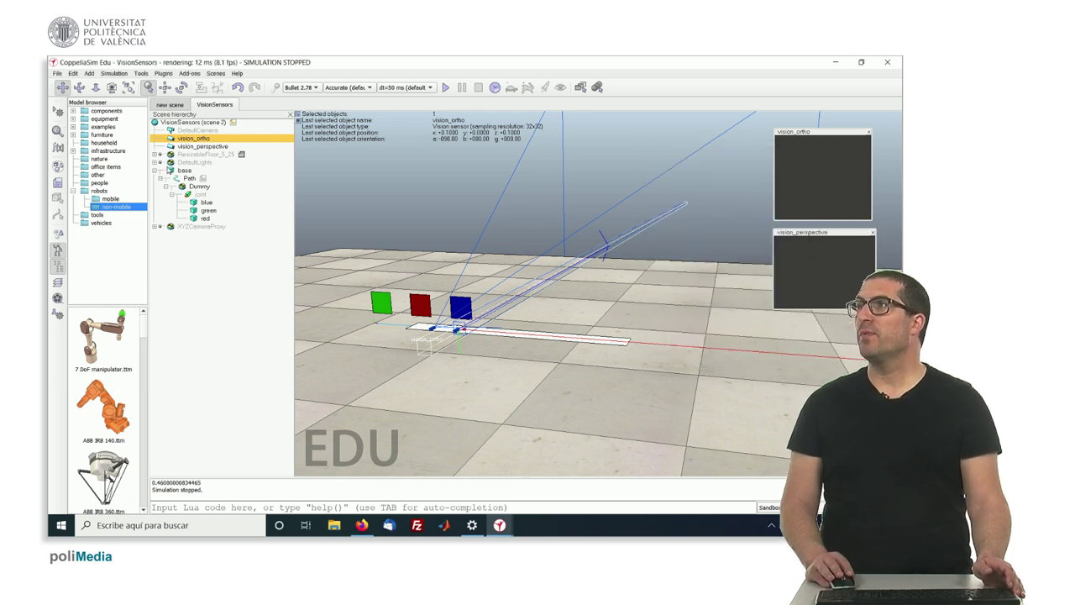
{"action": "double_click", "coordinate": [170, 147]}
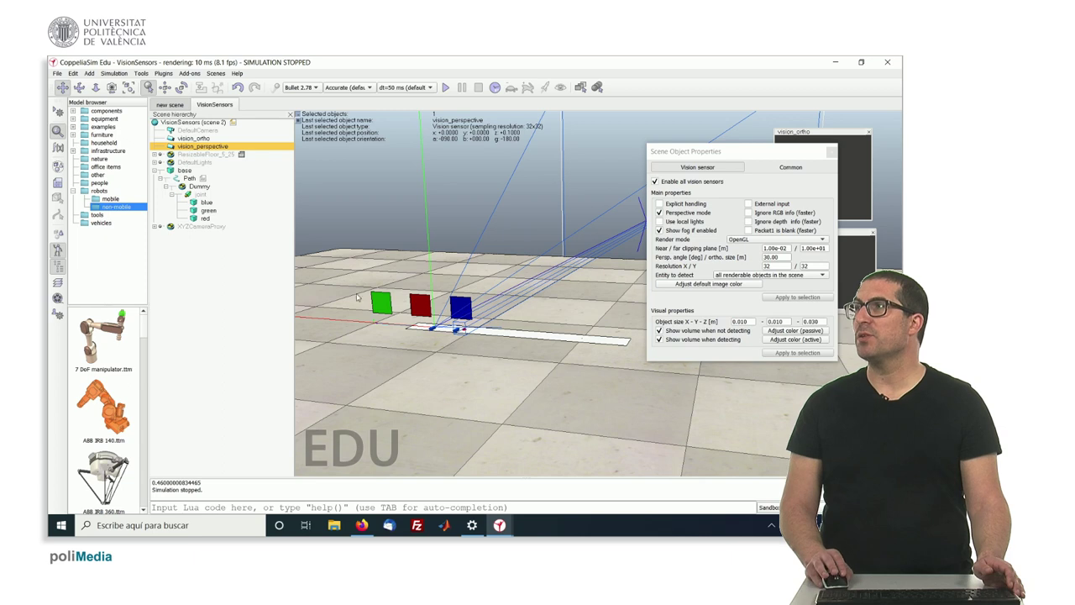
{"action": "middle_click_drag", "start_coordinate": [436, 311], "coordinate": [742, 267]}
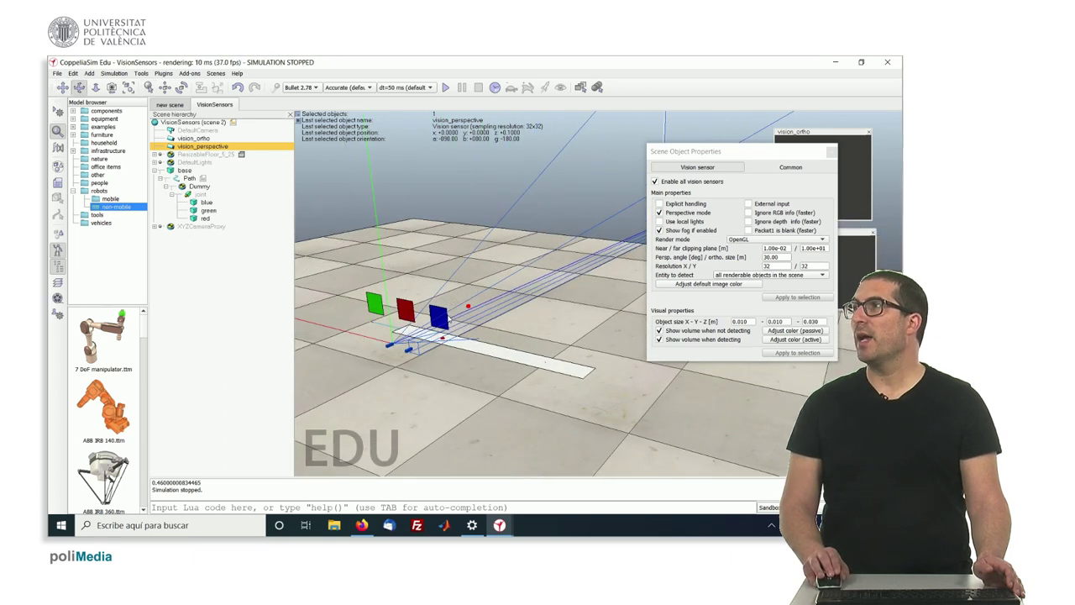
{"action": "left_click", "coordinate": [789, 247]}
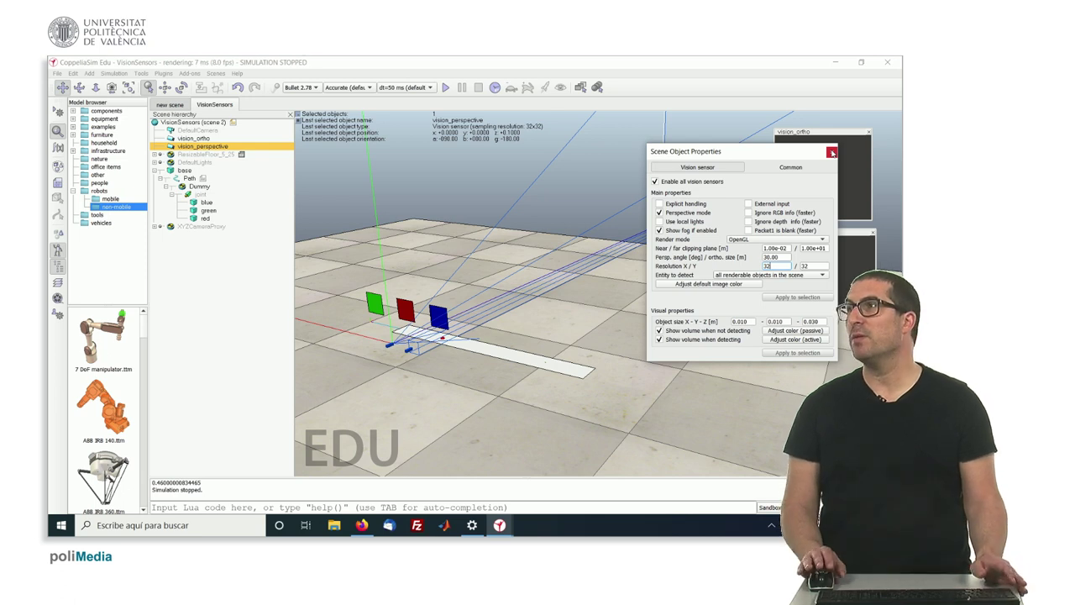
{"action": "left_click", "coordinate": [832, 150]}
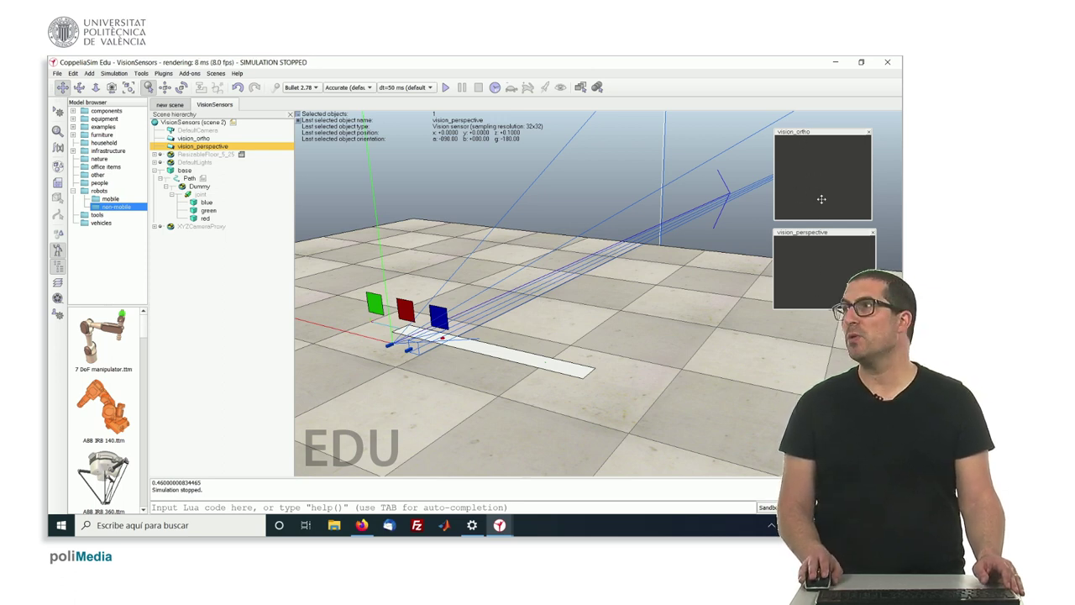
- Add a floating view from the scene context menu and drag it to the centre
{"action": "right_click", "coordinate": [625, 316]}
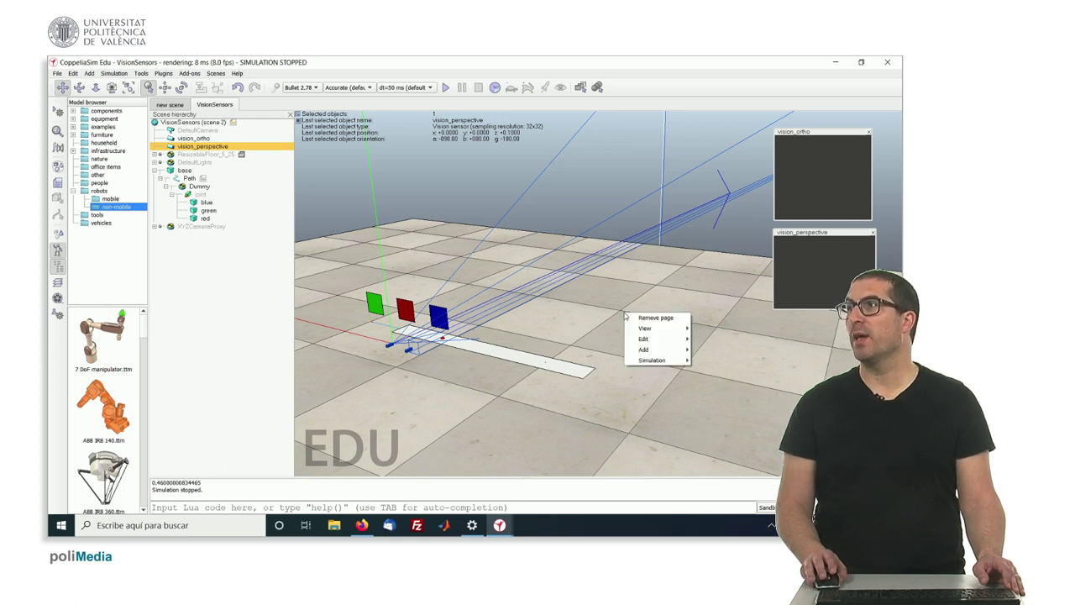
{"action": "mouse_move", "coordinate": [644, 350]}
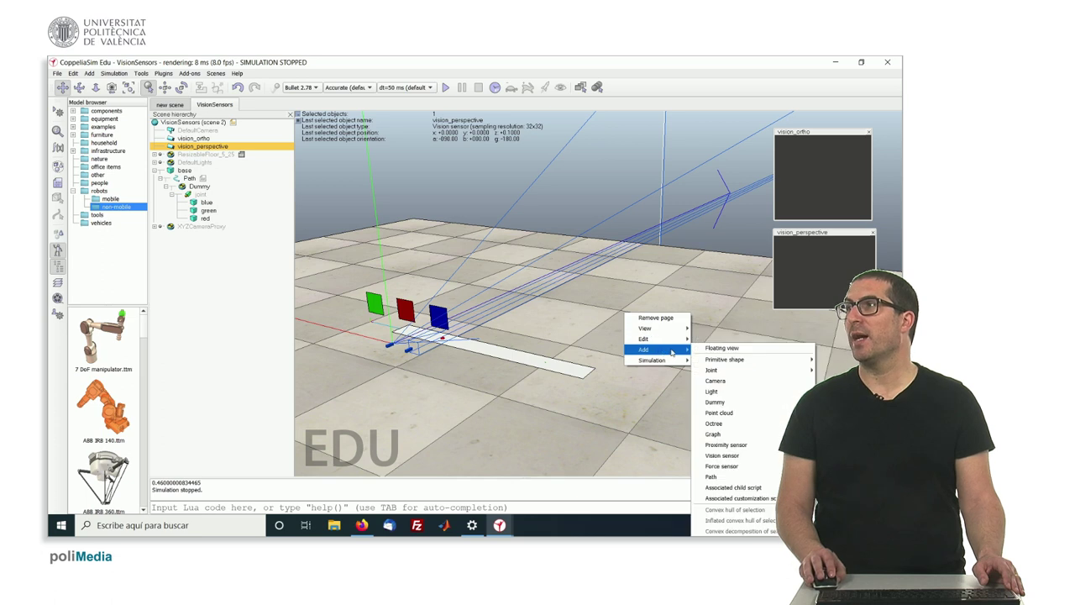
{"action": "left_click", "coordinate": [714, 348]}
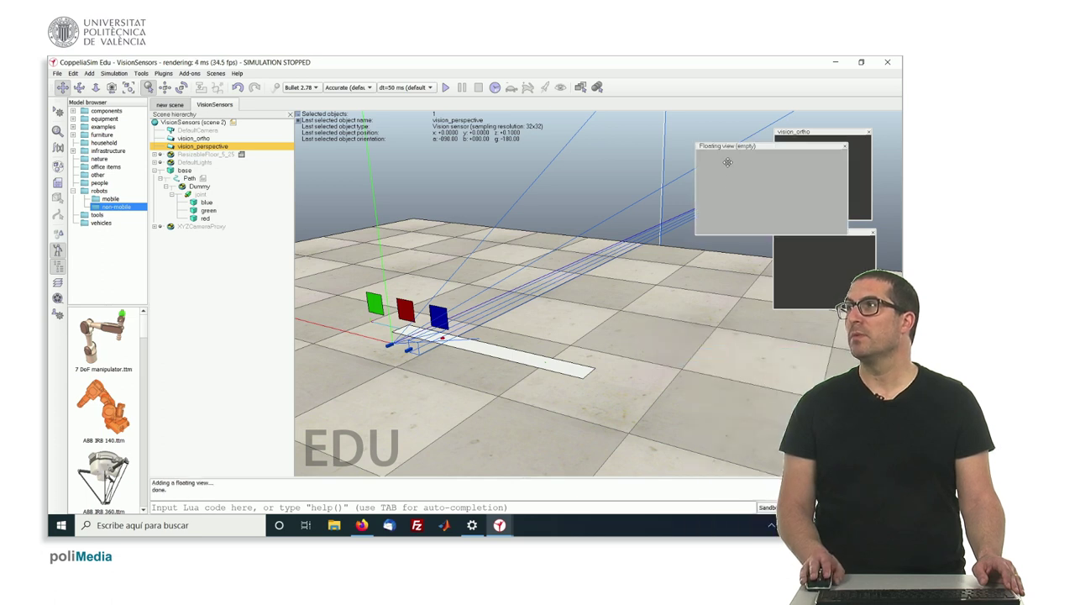
{"action": "mouse_move", "coordinate": [729, 145]}
{"action": "left_mouse_down"}
{"action": "mouse_move", "coordinate": [641, 235]}
{"action": "mouse_move", "coordinate": [597, 321]}
{"action": "left_mouse_up"}
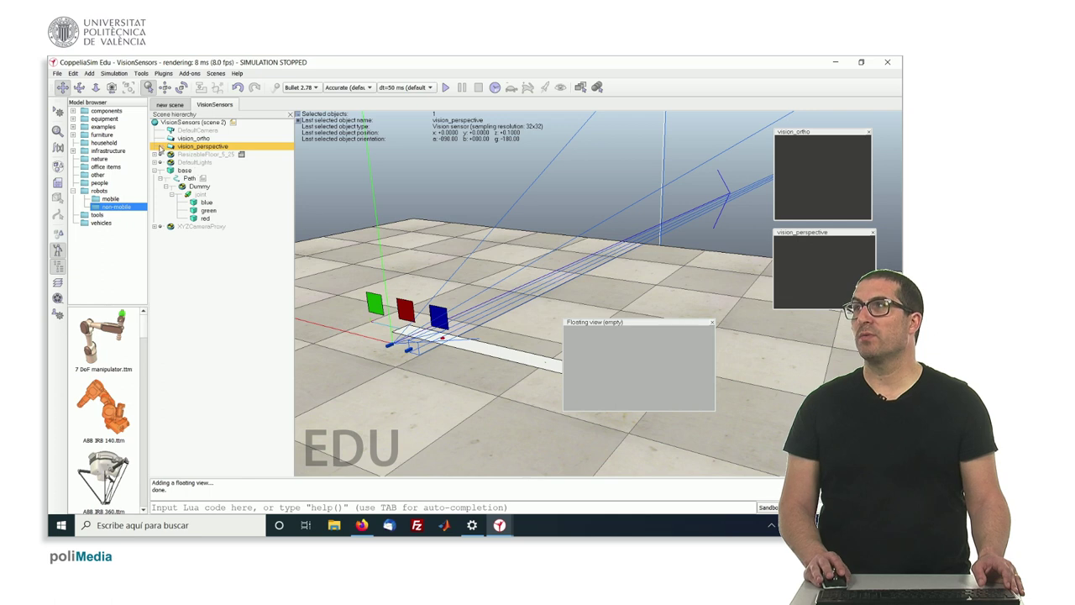
- Associate the extra floating view with the selected vision sensor, then close it
{"action": "right_click", "coordinate": [634, 359]}
{"action": "mouse_move", "coordinate": [664, 375]}
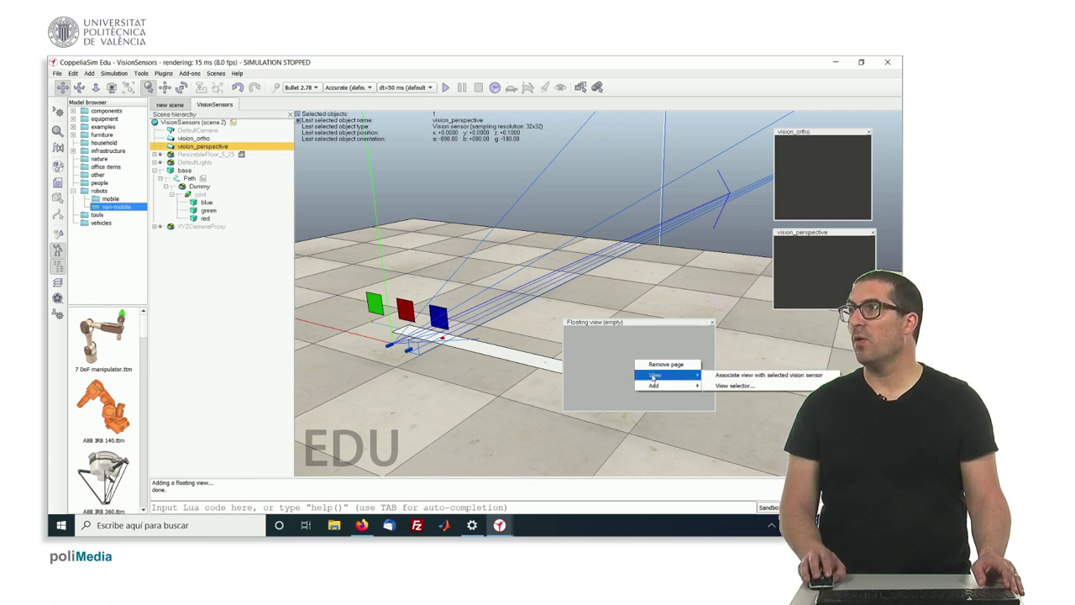
{"action": "left_click", "coordinate": [718, 377]}
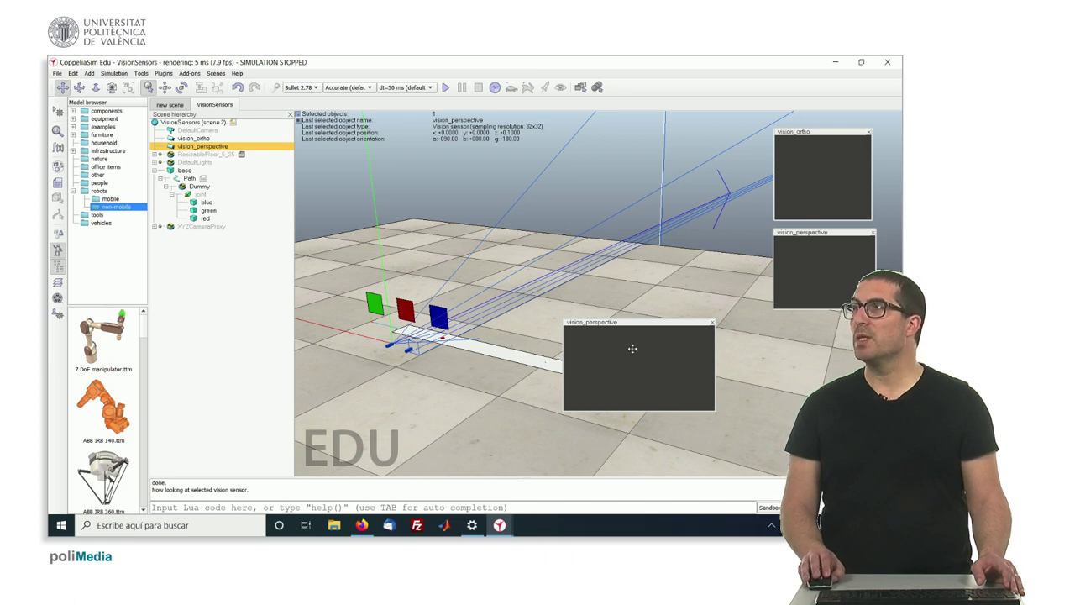
{"action": "left_click", "coordinate": [712, 321]}
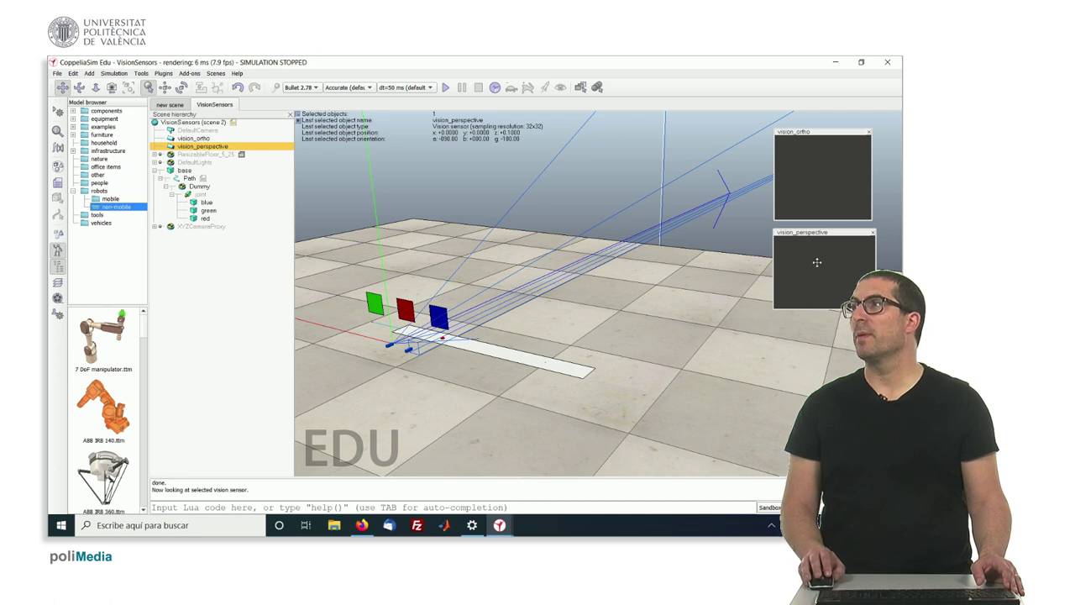
{"action": "left_click_drag", "start_coordinate": [427, 376], "coordinate": [426, 396]}
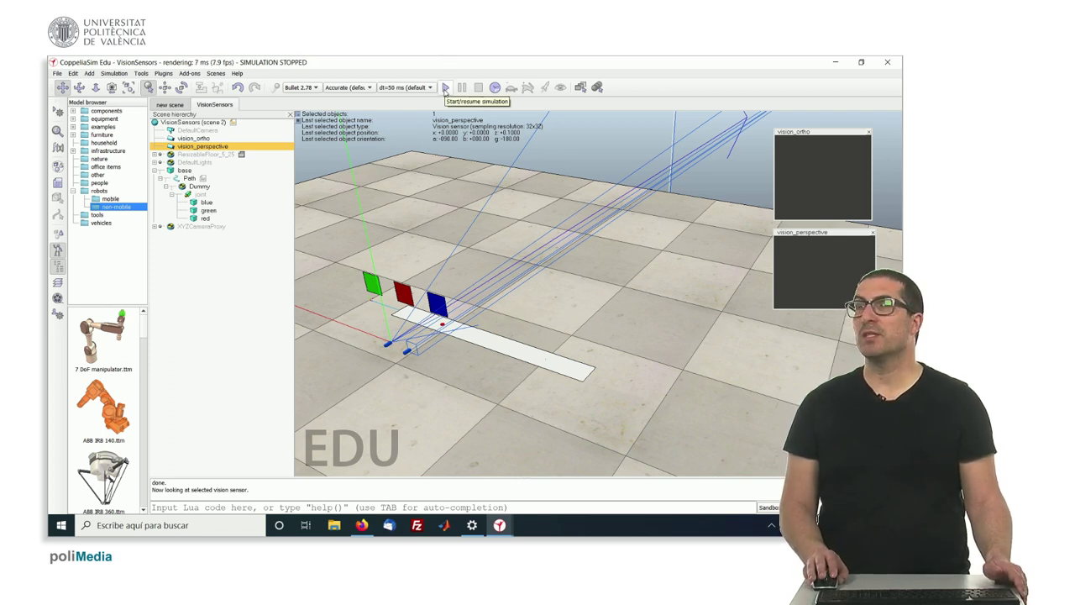
- Start the simulation so both sensor views render the passing planes
{"action": "left_click", "coordinate": [445, 88]}
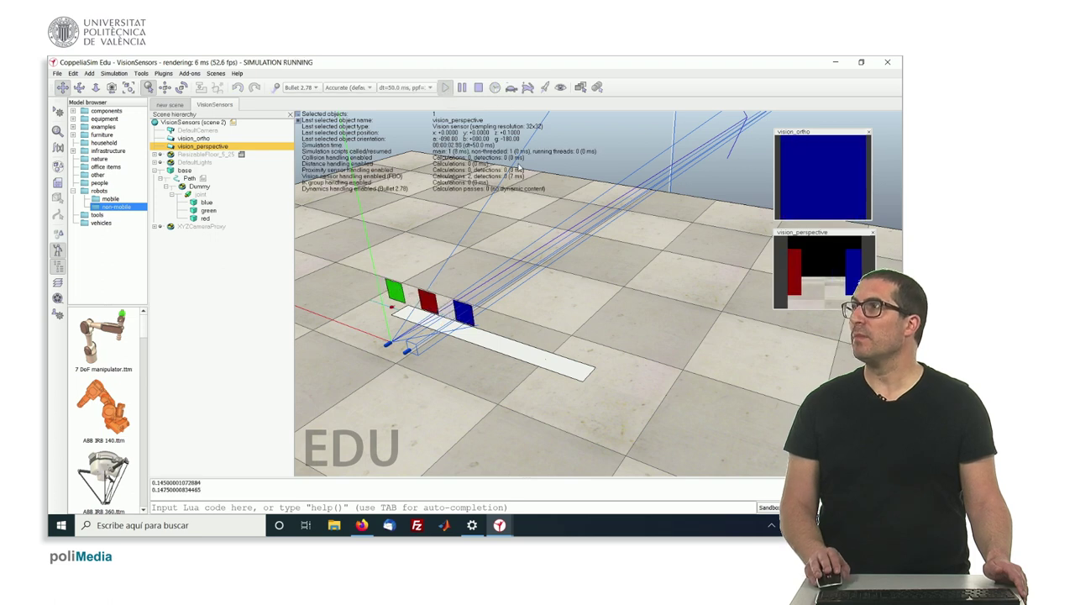